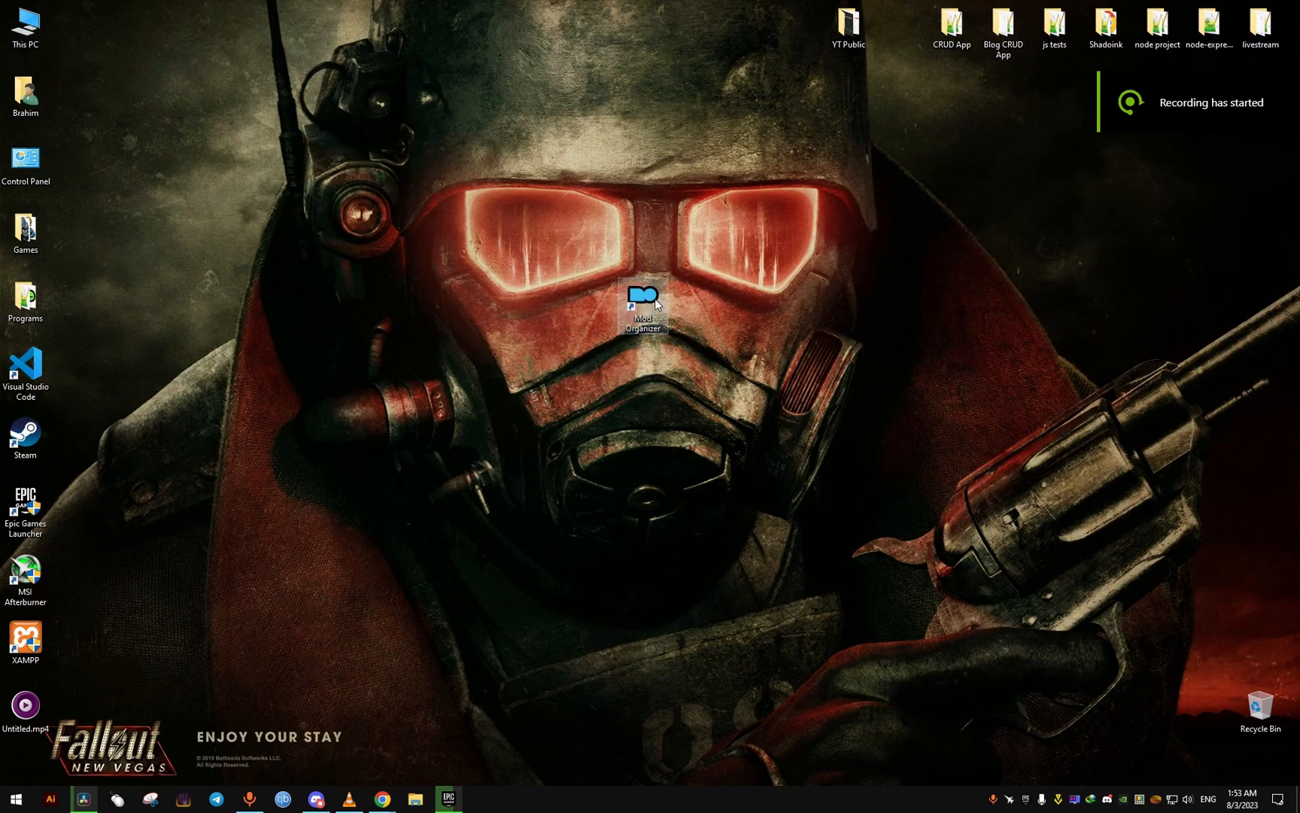
# Open the Mod Organizer shortcut's file location, the MO2 install folder.
pyautogui.rightClick(654, 302)
pyautogui.click(686, 311)
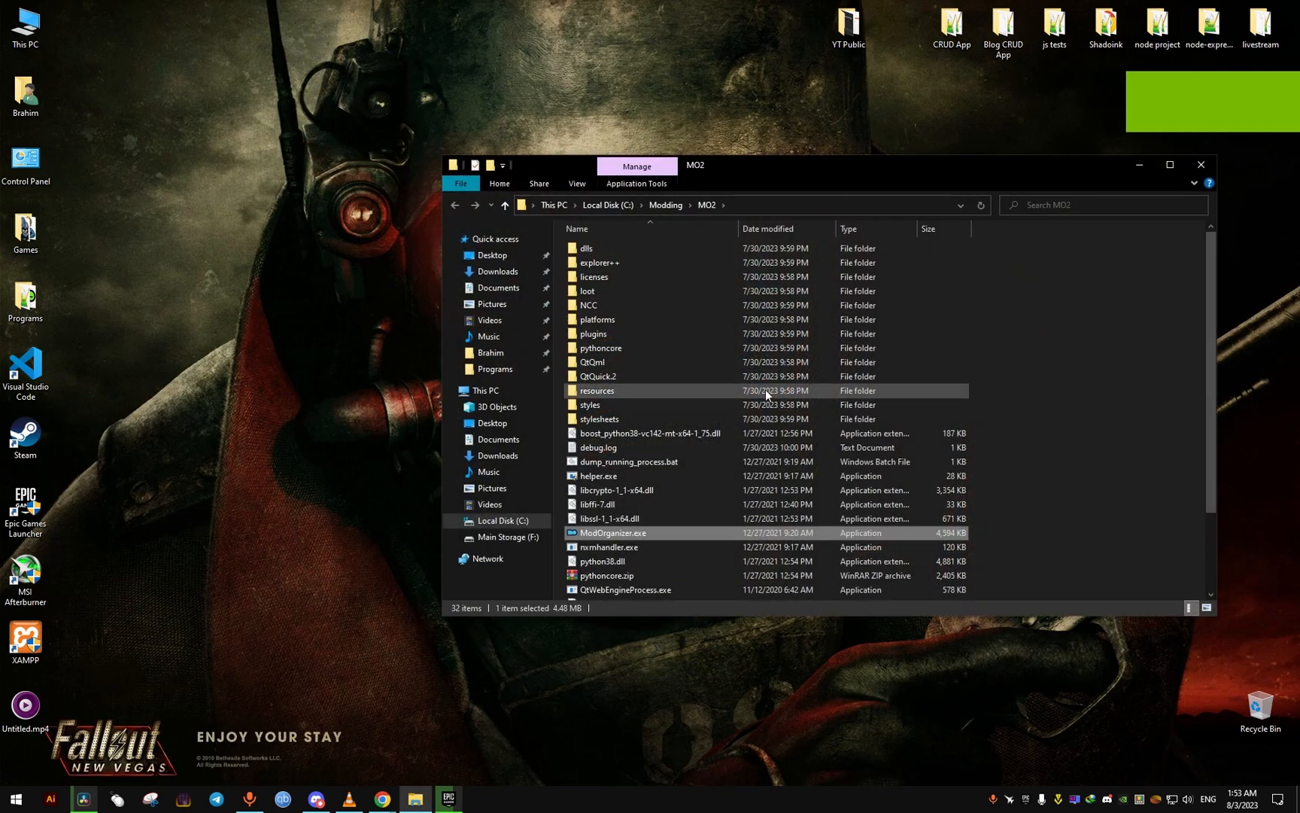
pyautogui.scroll(-3, 762, 528)
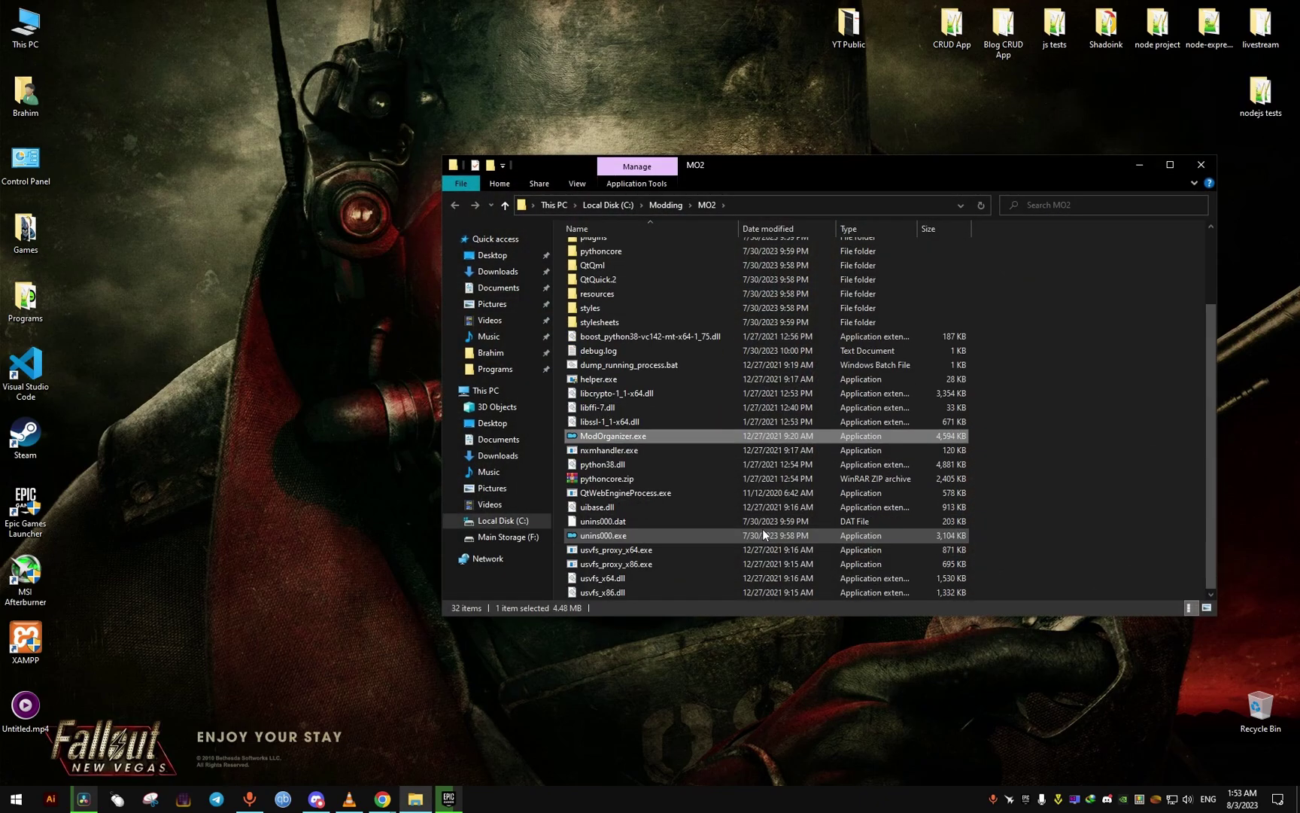
# Run unins000.exe and confirm to completely remove Mod Organizer.
pyautogui.doubleClick(592, 539)
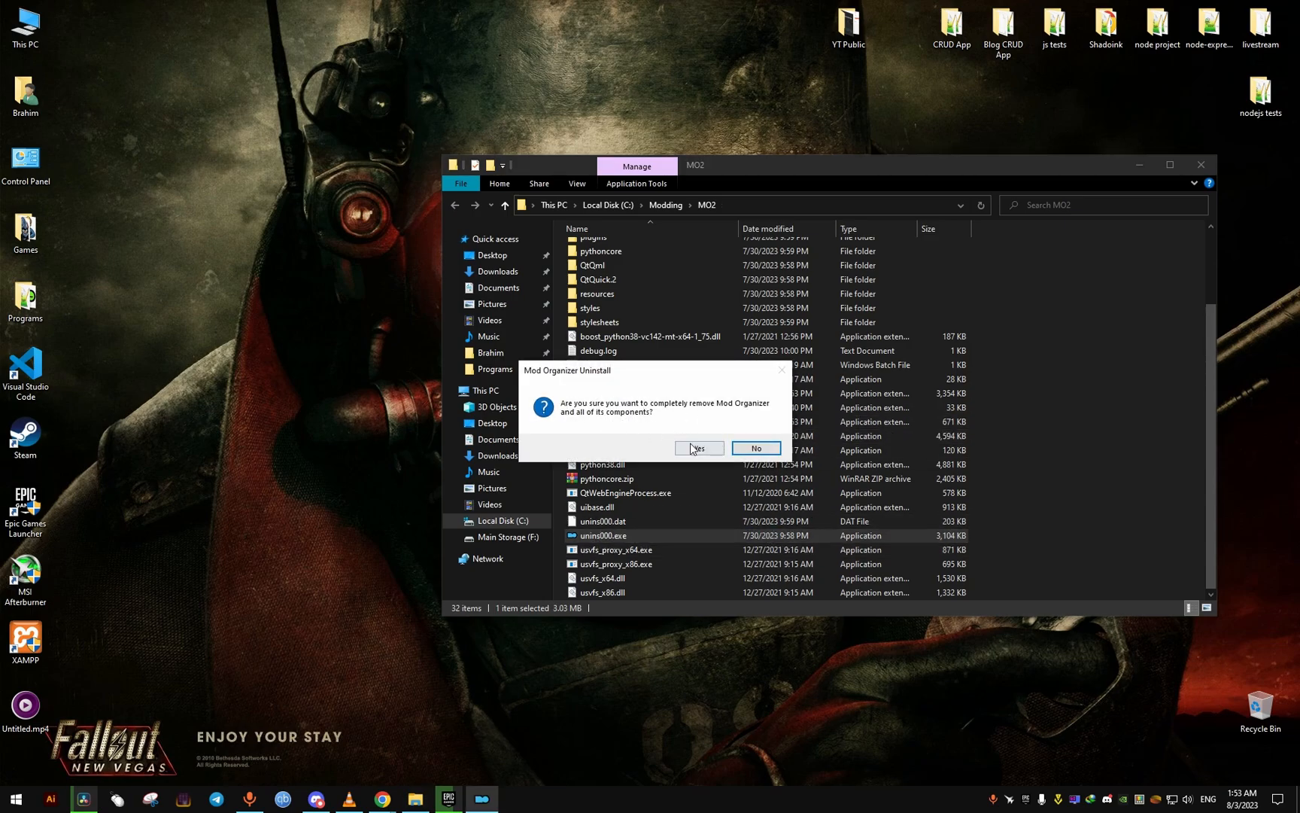
pyautogui.click(694, 448)
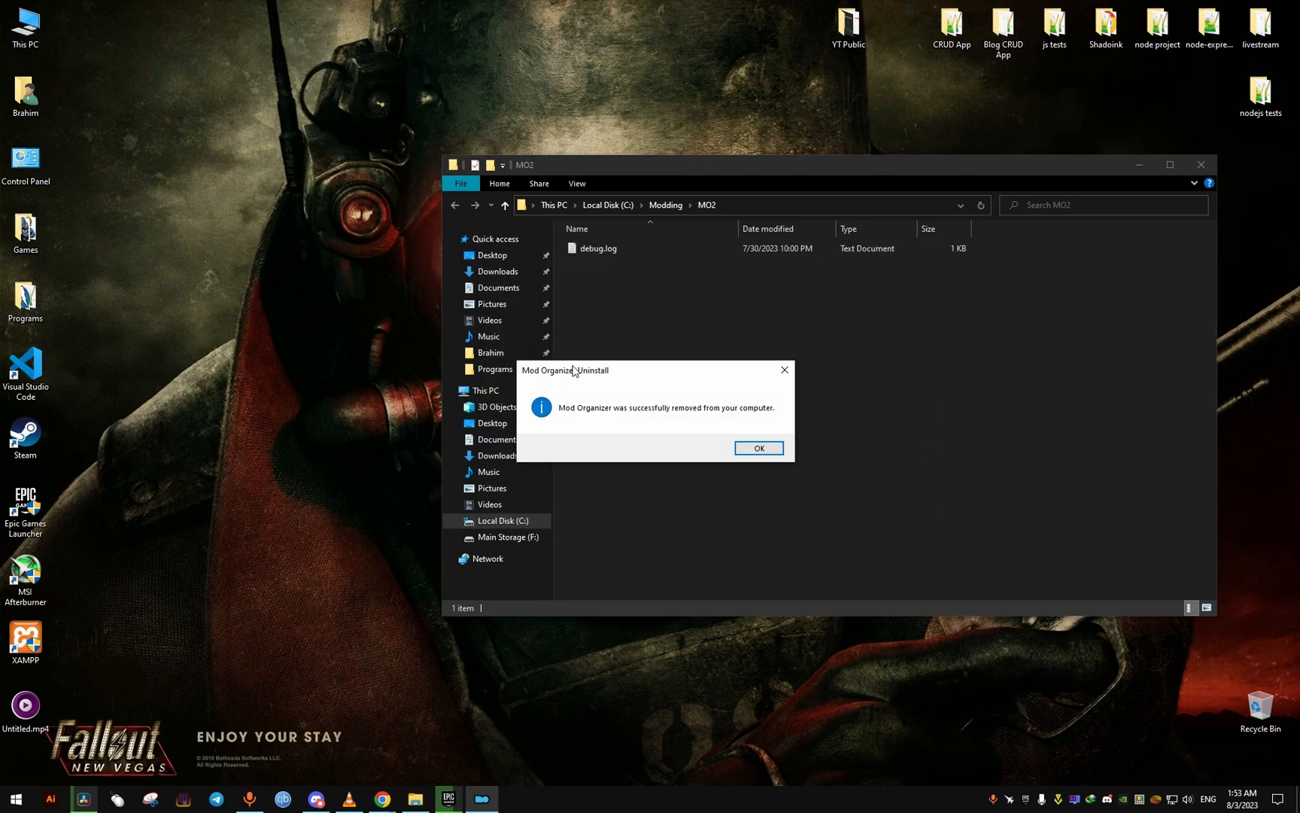
pyautogui.click(758, 448)
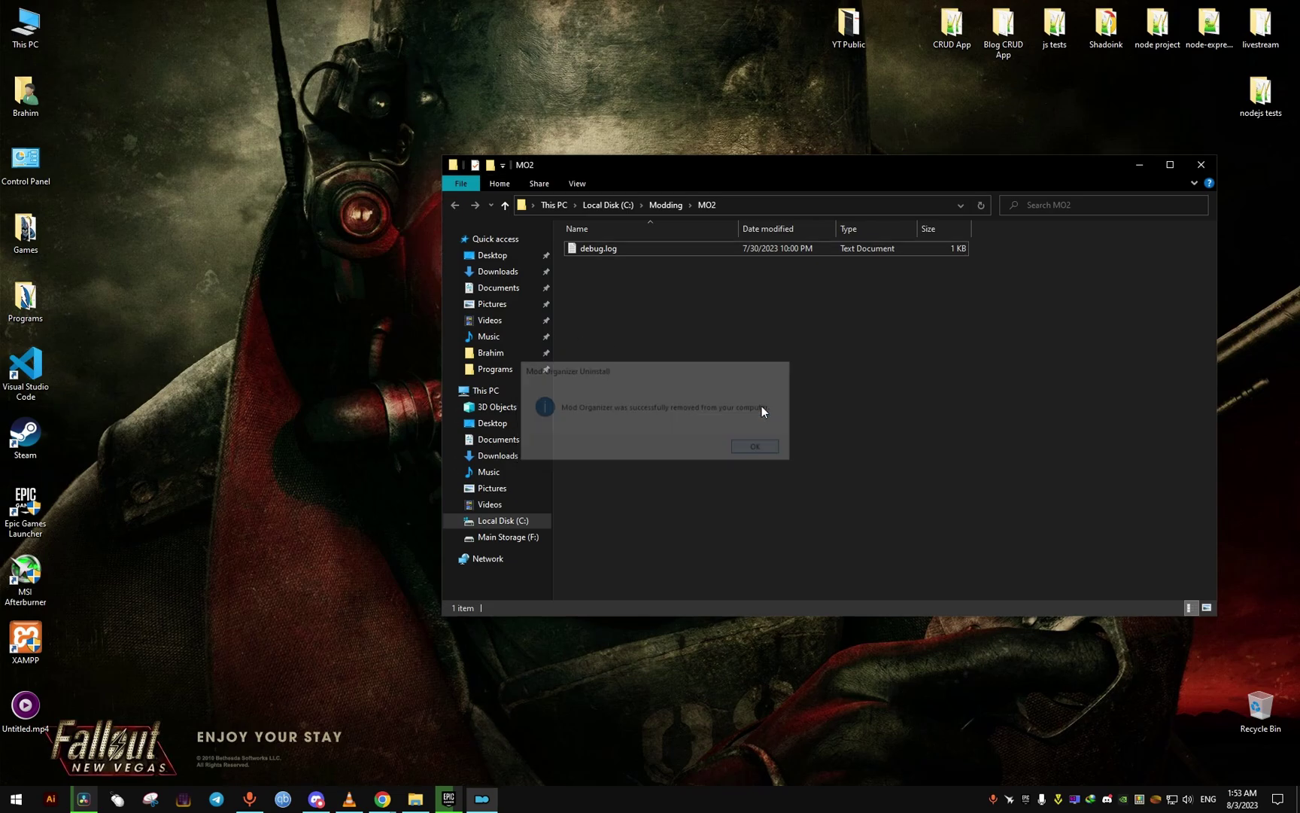
# Go up to Local Disk (C:), delete the leftover Modding folder and close the window.
pyautogui.click(666, 204)
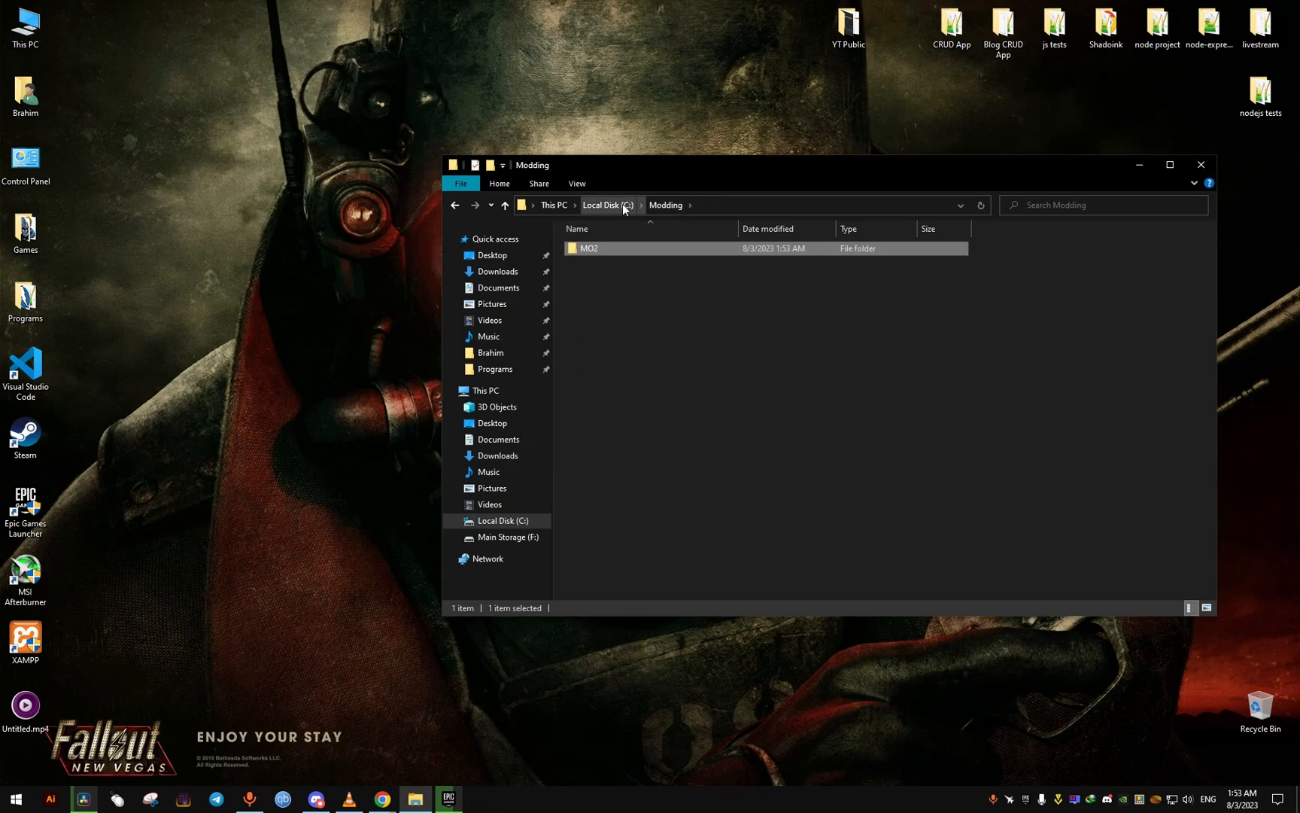
pyautogui.click(623, 205)
pyautogui.rightClick(601, 333)
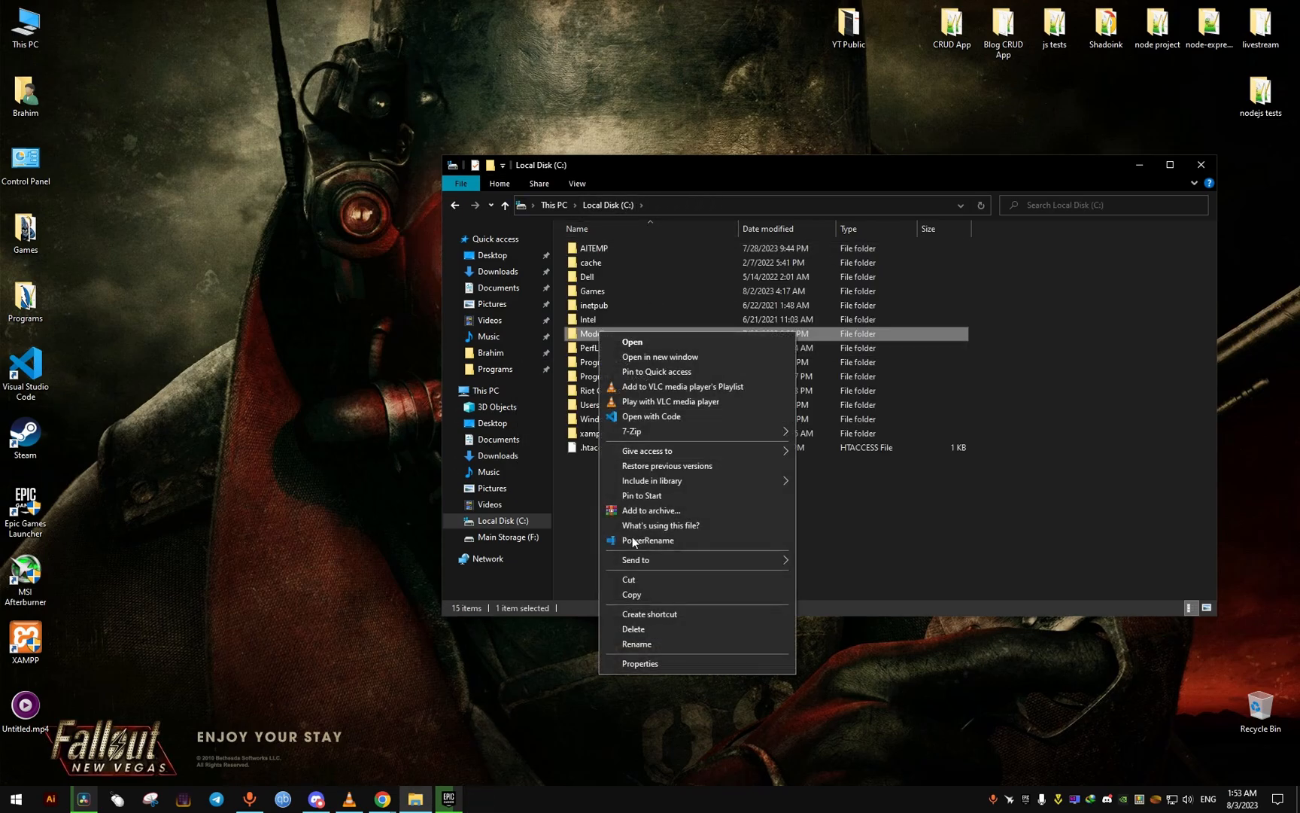
pyautogui.click(646, 630)
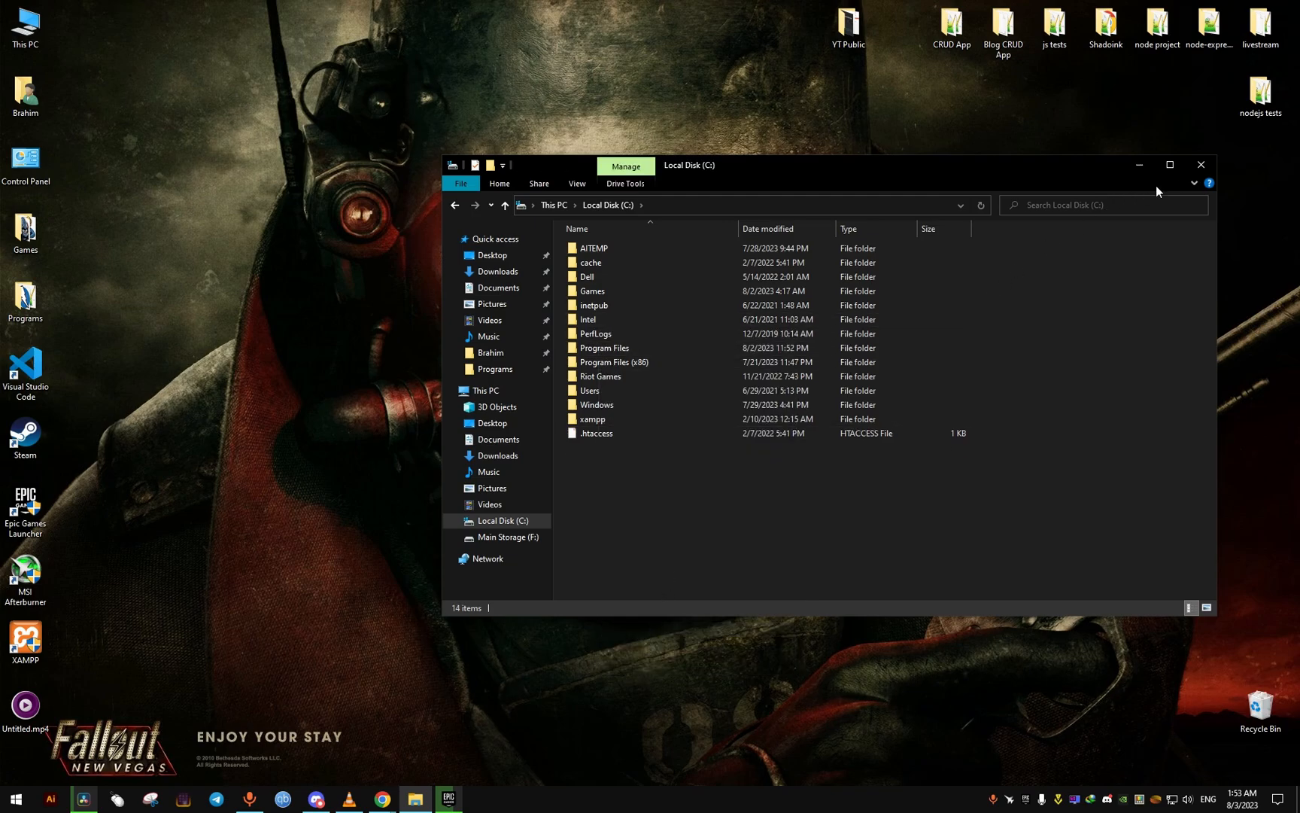
pyautogui.click(1201, 164)
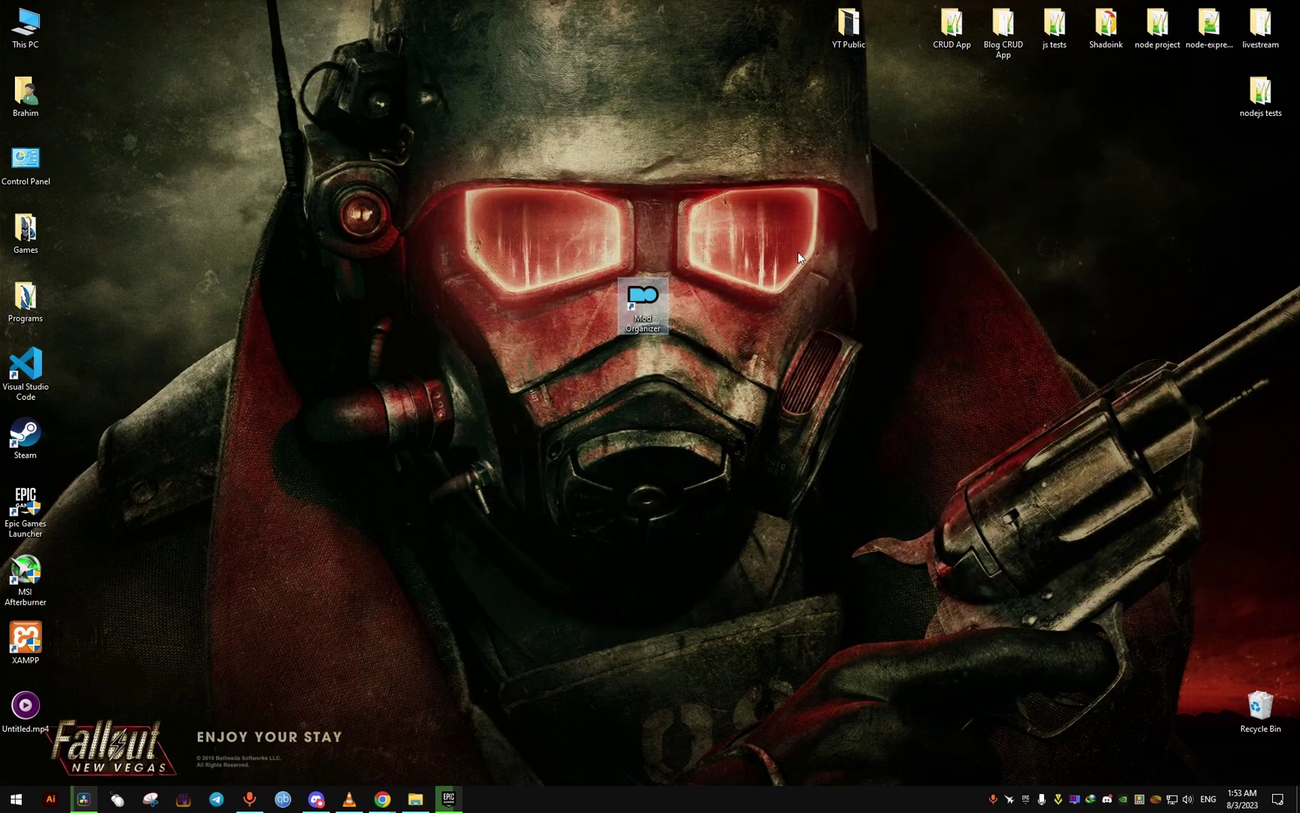
# Open the Brahim user folder, show hidden items and enter the AppData folder.
pyautogui.doubleClick(15, 96)
pyautogui.moveTo(715, 170); pyautogui.dragTo(423, 221)
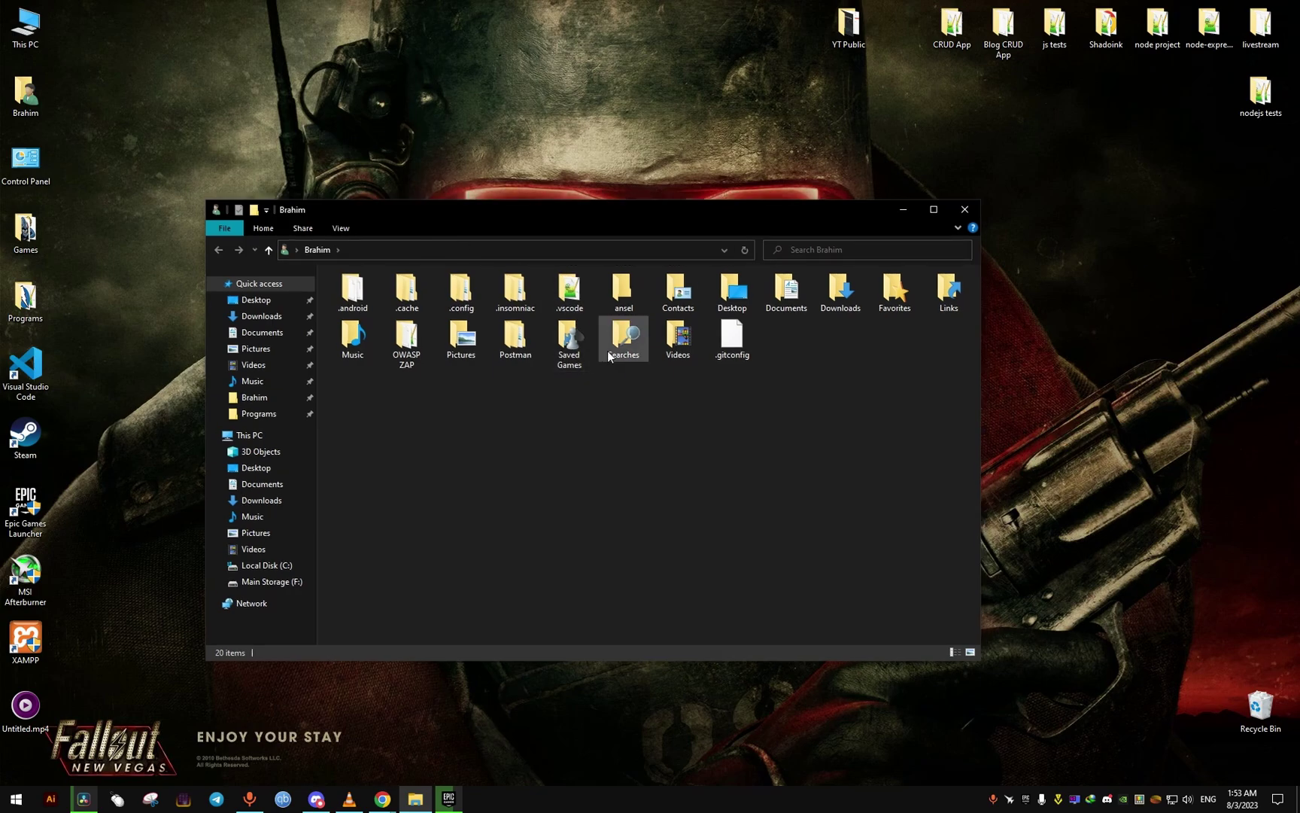
pyautogui.click(338, 231)
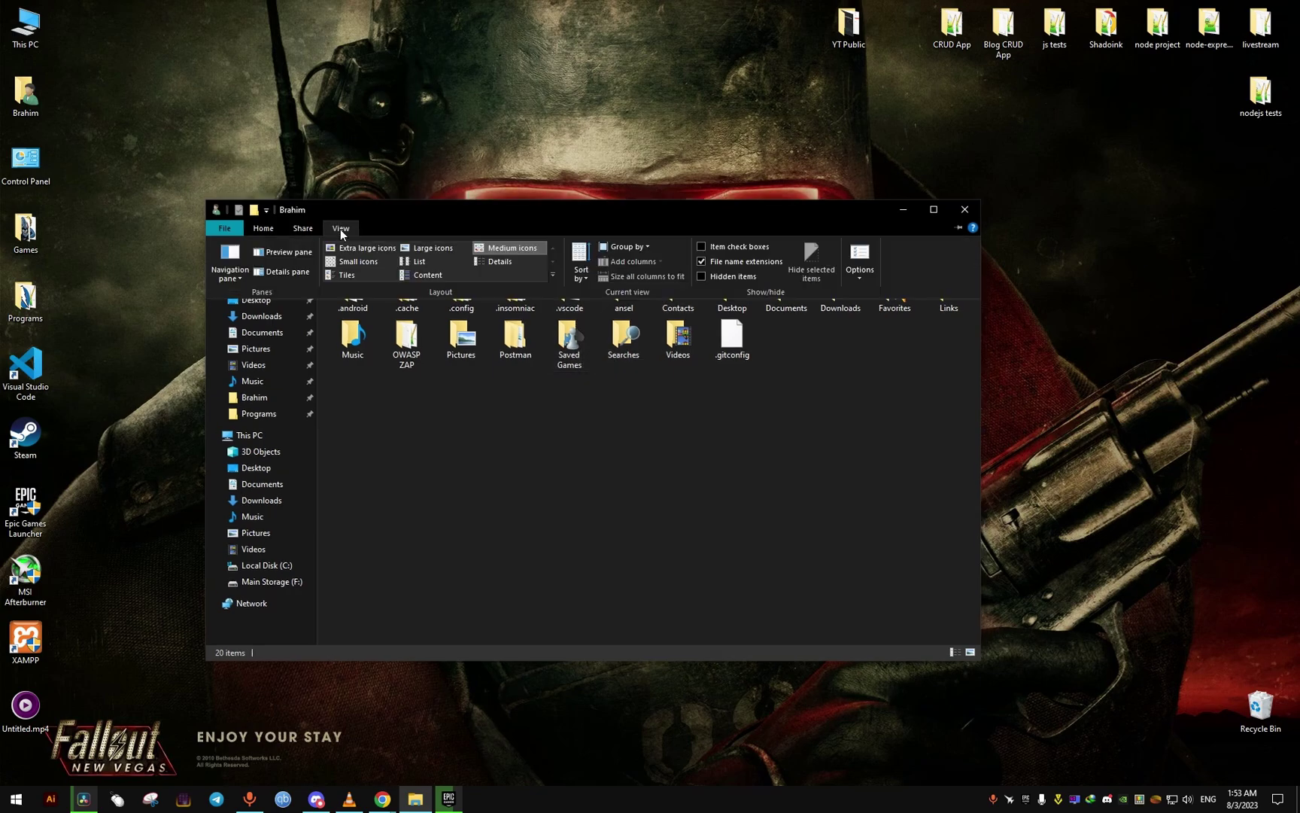
pyautogui.click(719, 274)
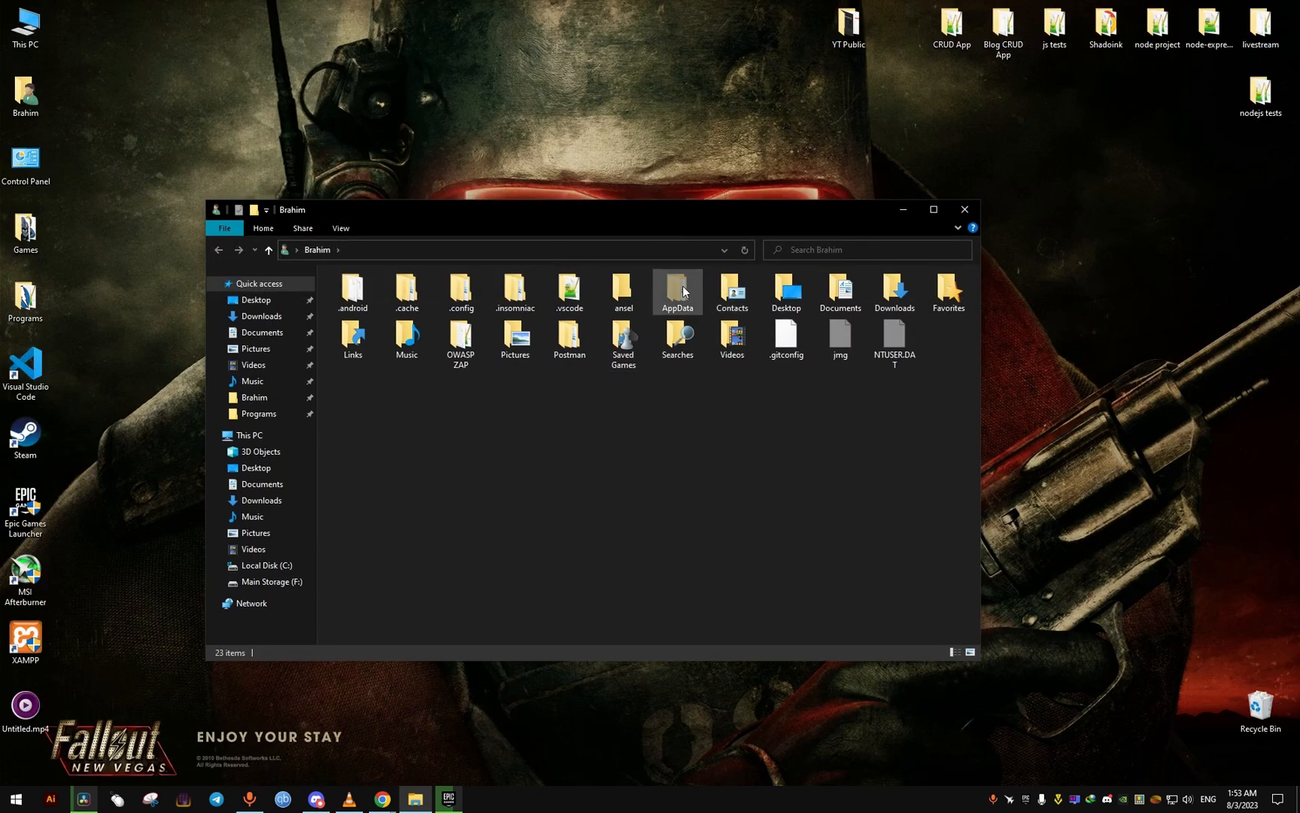
pyautogui.doubleClick(684, 292)
# Open AppData's Local folder and inspect LOOT's Fallout3 subfolder before returning to Local.
pyautogui.doubleClick(360, 292)
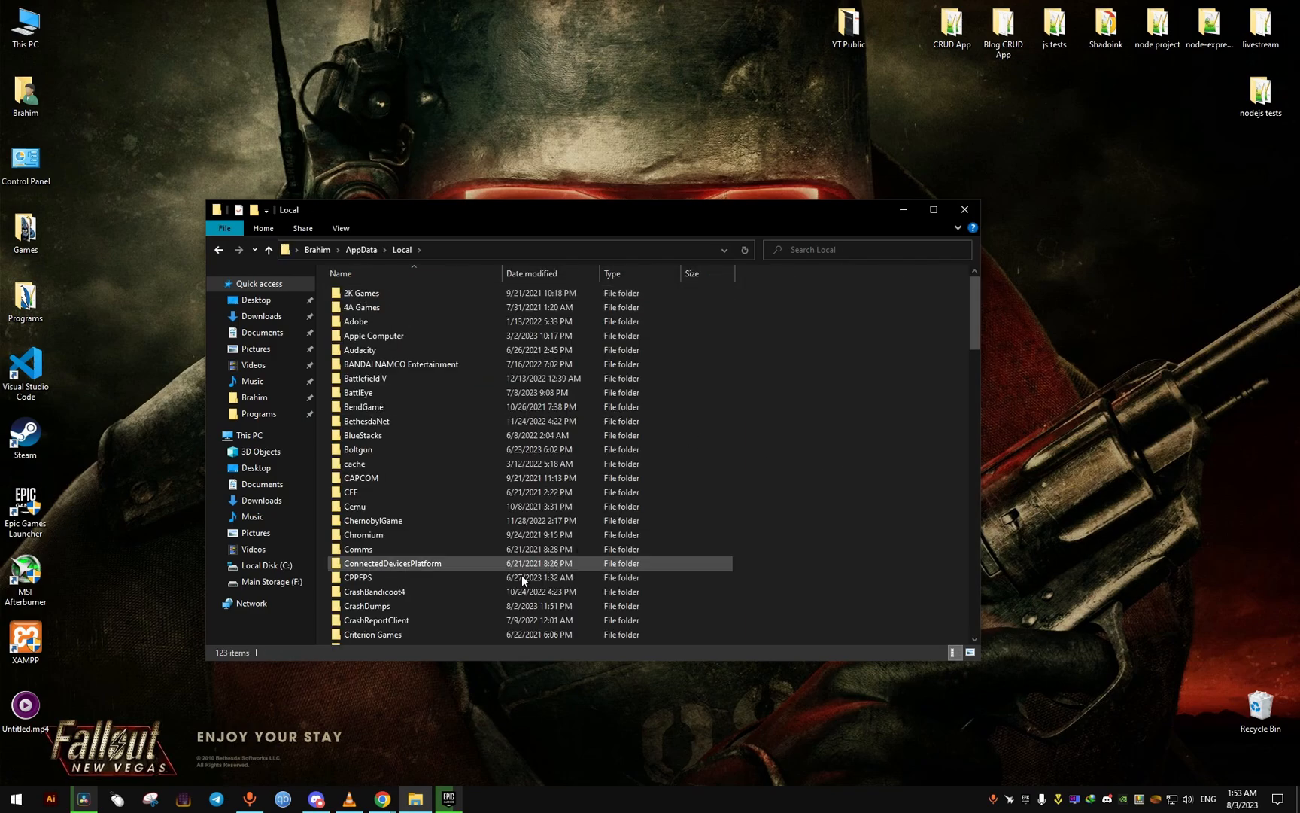
pyautogui.moveTo(971, 316); pyautogui.dragTo(973, 407)
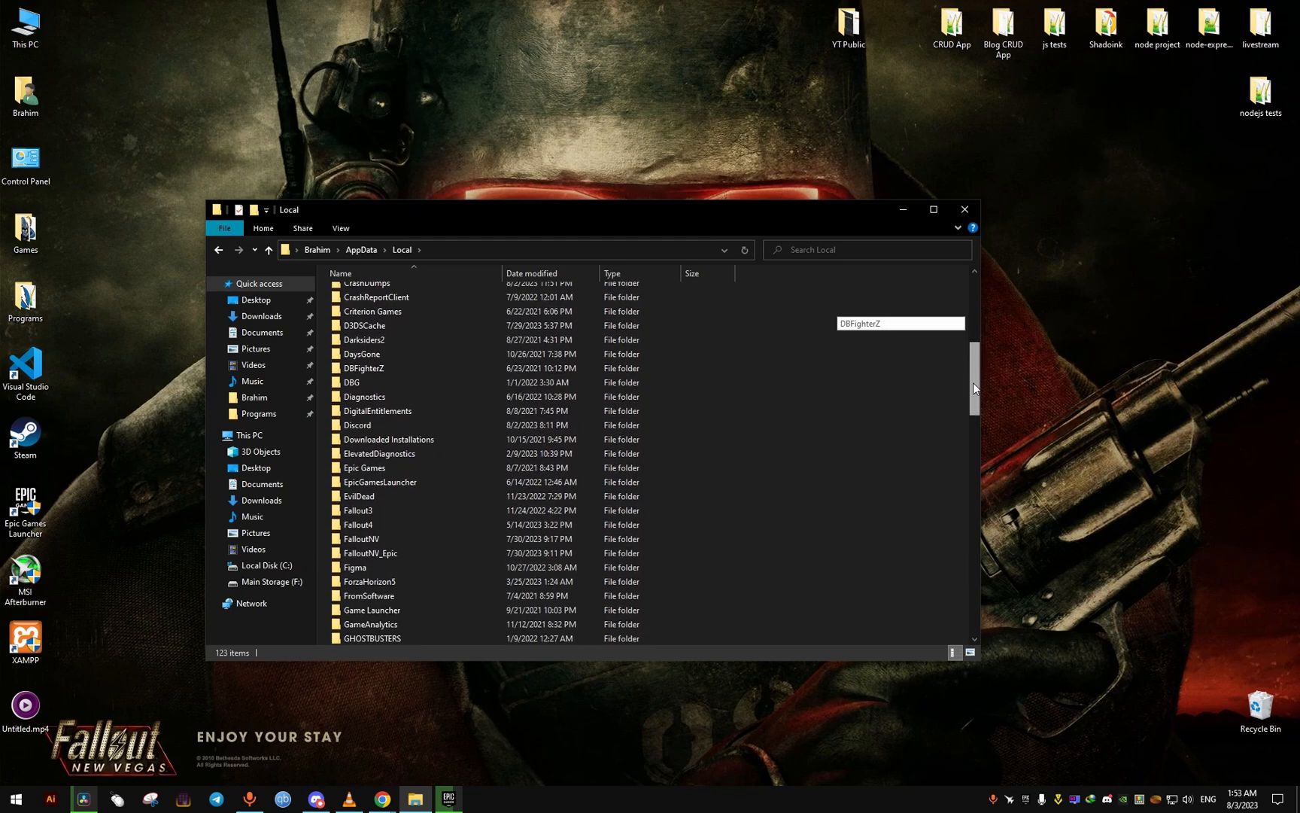
pyautogui.moveTo(974, 407); pyautogui.dragTo(976, 416)
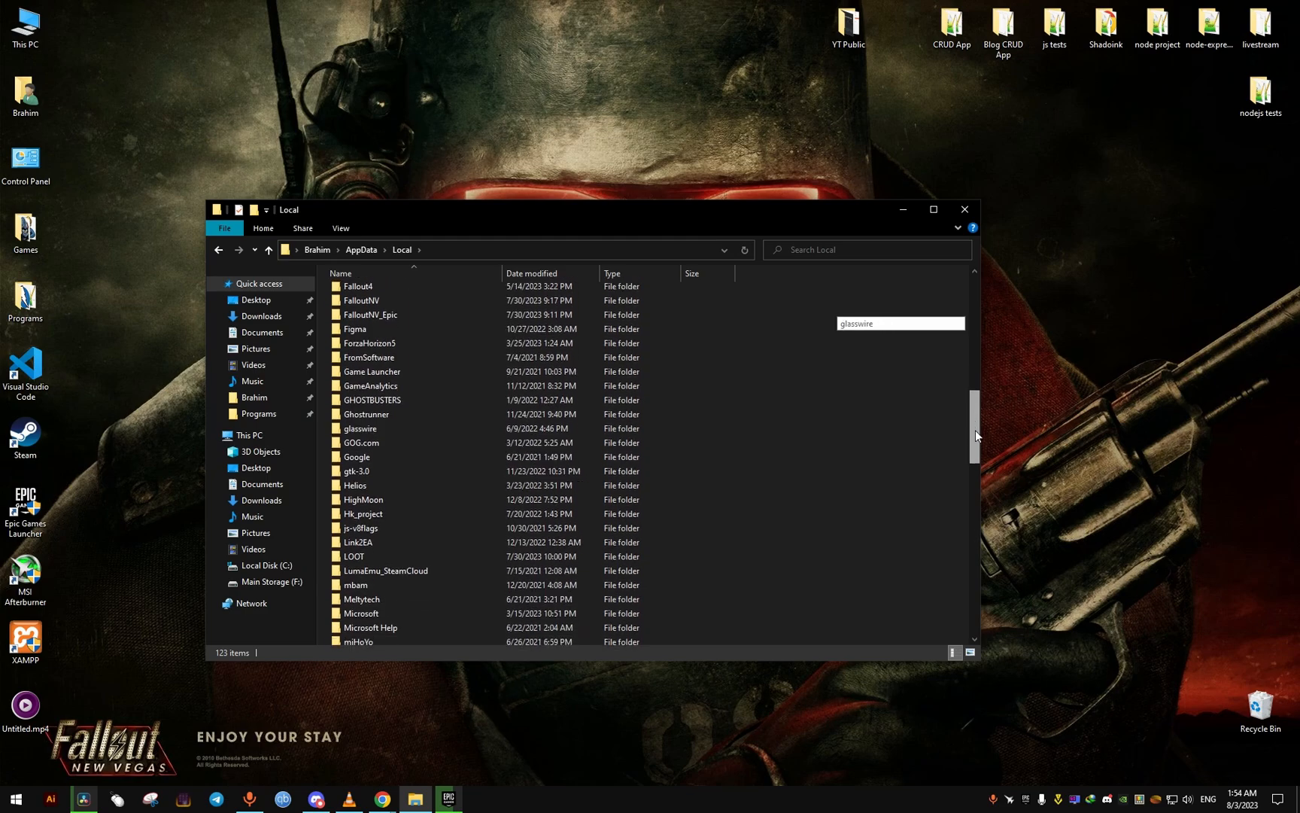
pyautogui.moveTo(975, 417); pyautogui.dragTo(975, 429)
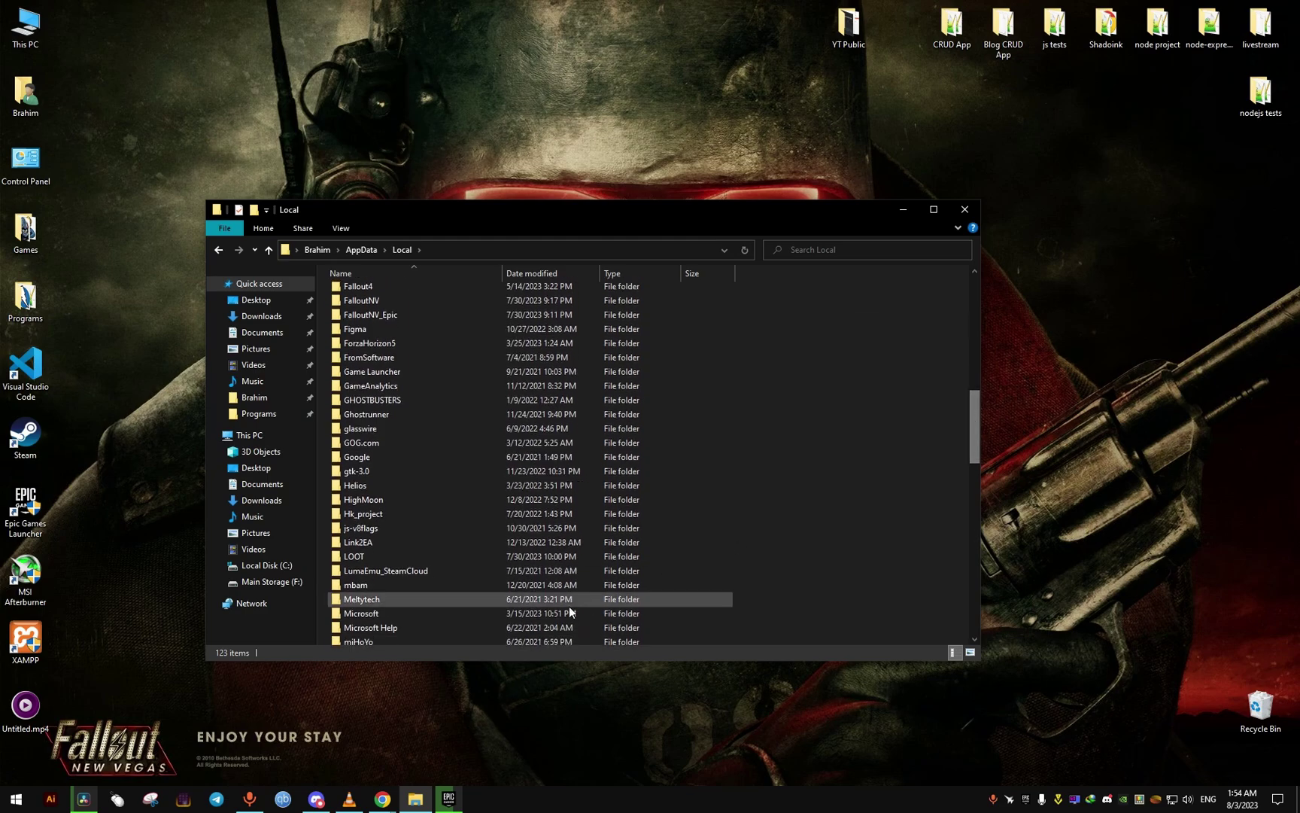
pyautogui.doubleClick(356, 555)
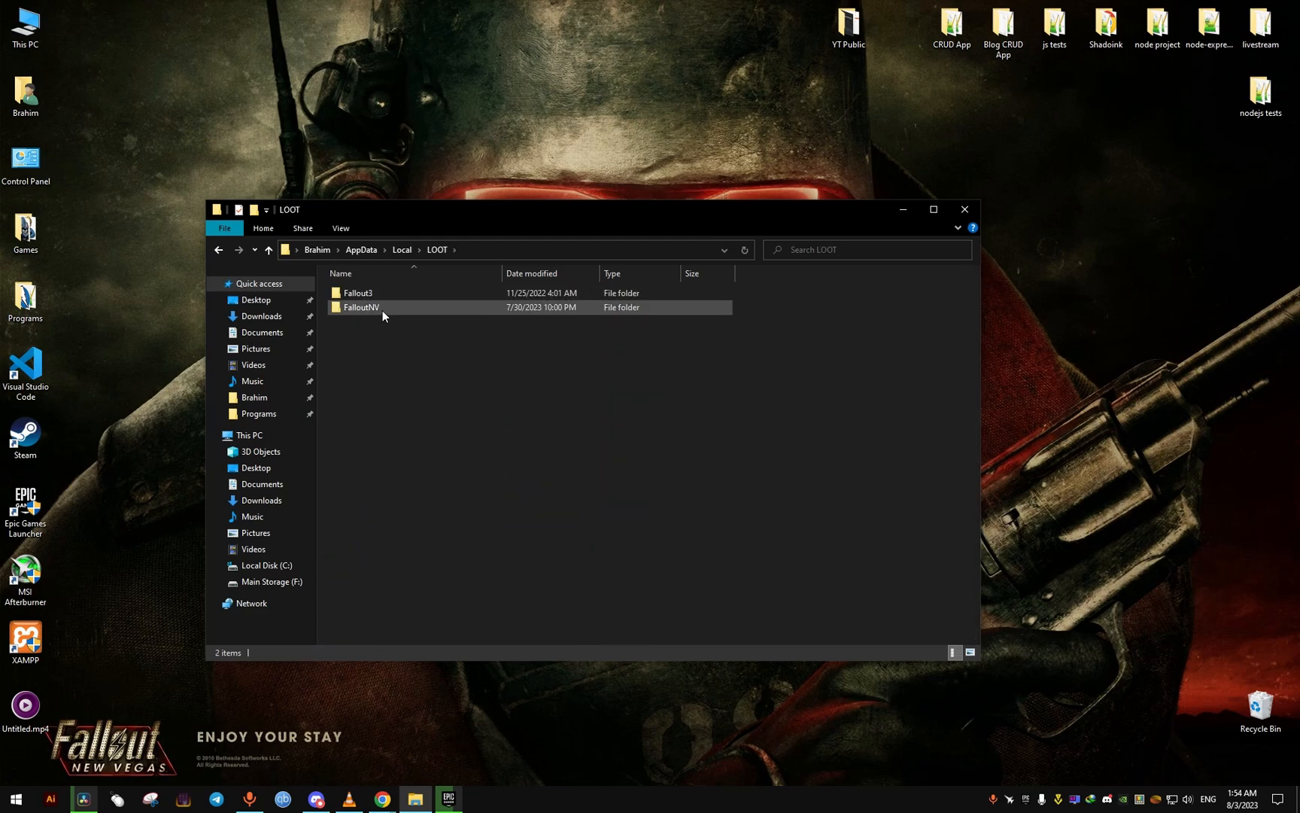
pyautogui.doubleClick(369, 293)
pyautogui.hotkey('alt', 'Left')
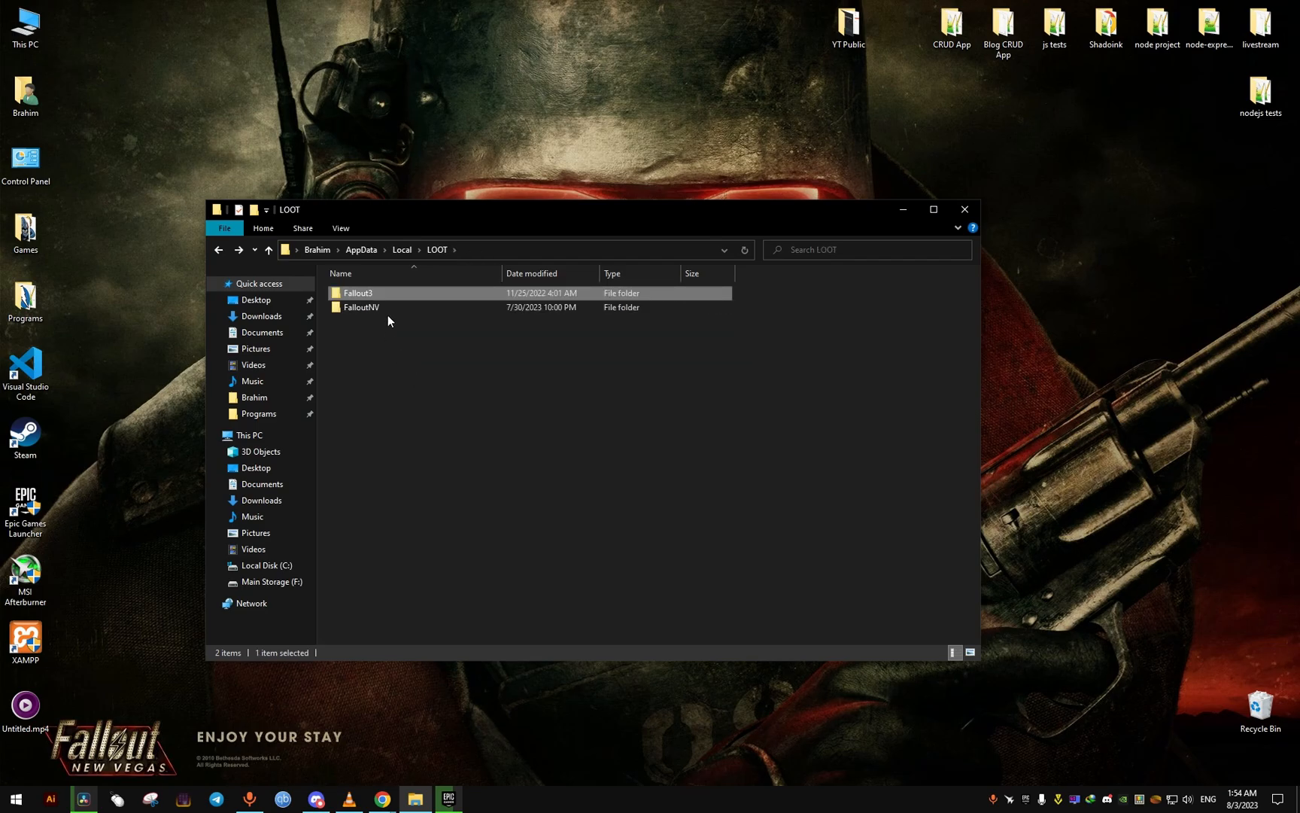
pyautogui.click(401, 250)
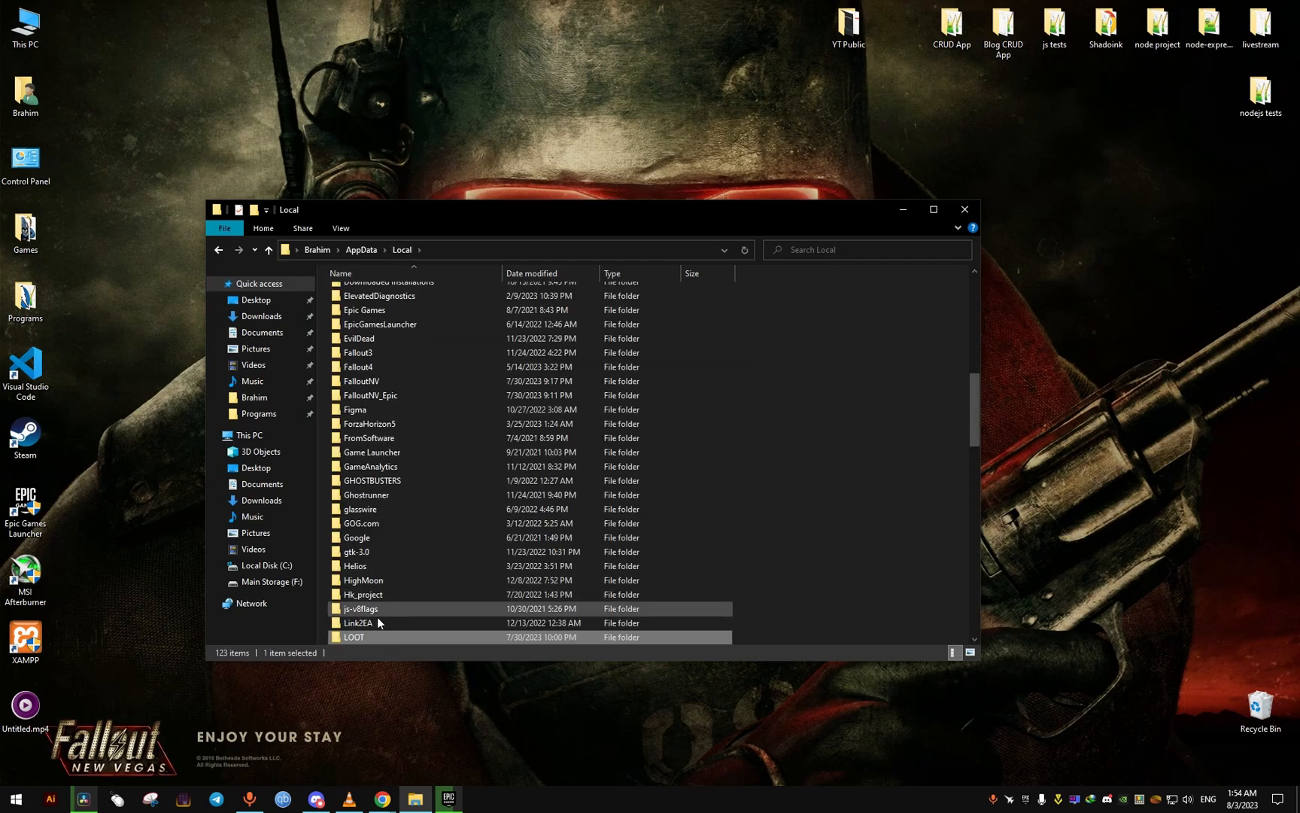
pyautogui.rightClick(349, 634)
# Delete the LOOT folder and jump to the ModOrganizer folder.
pyautogui.click(392, 591)
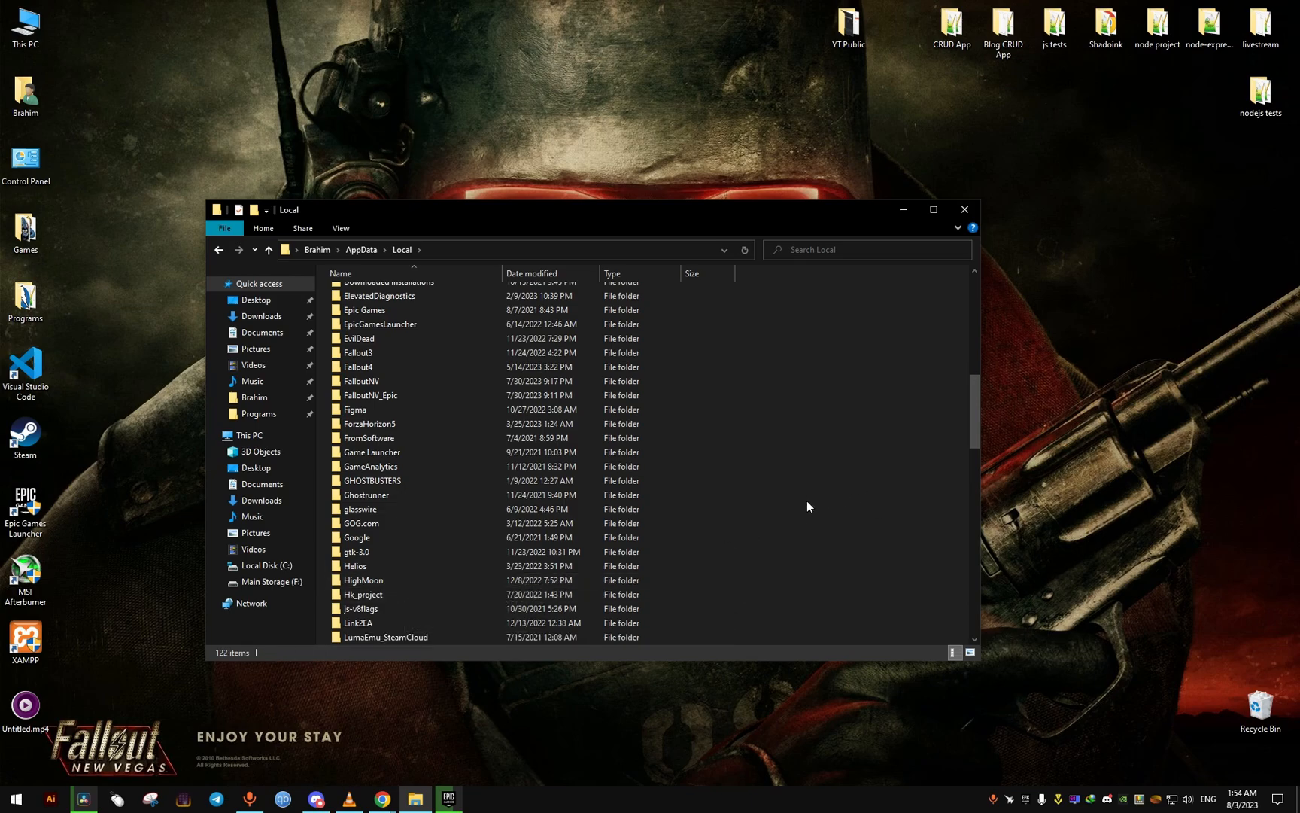
pyautogui.press('m')
pyautogui.press('m')
pyautogui.press('m')
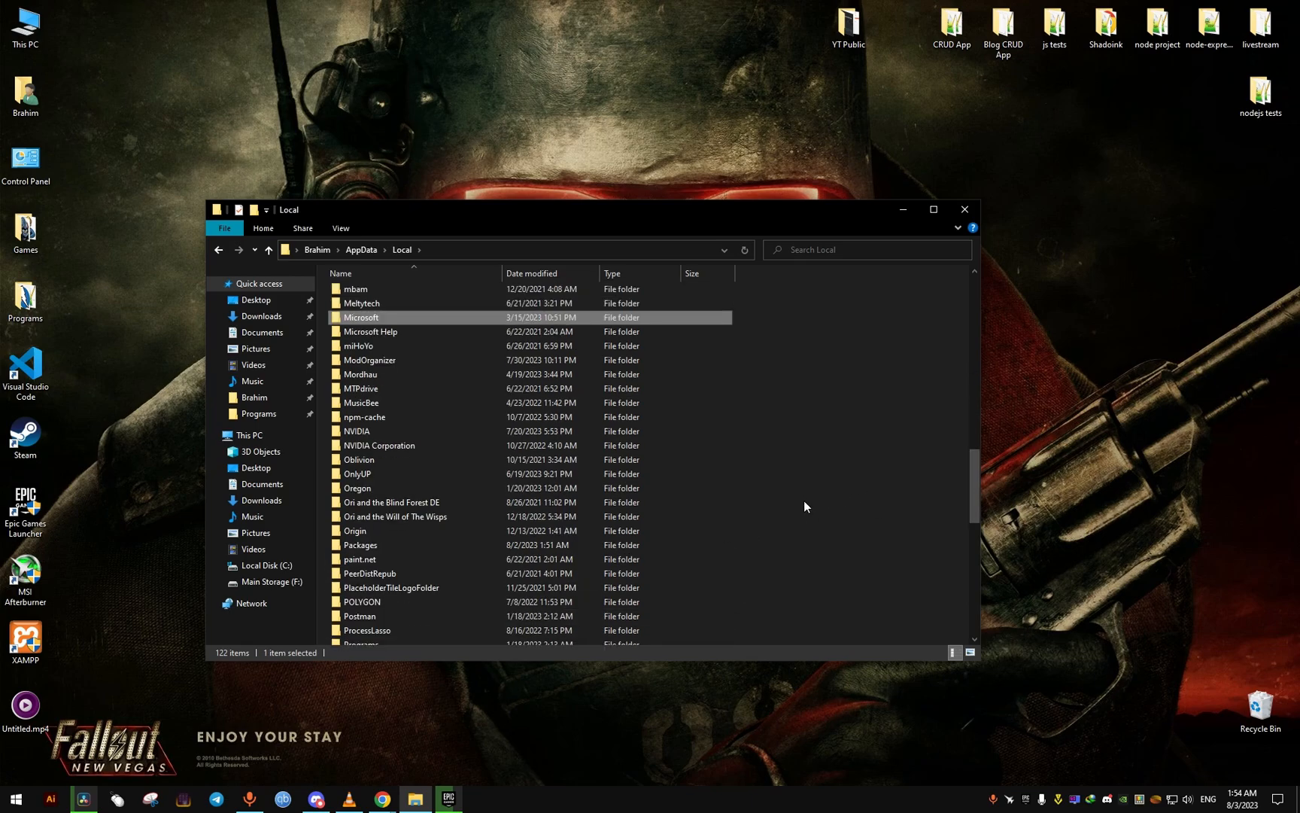
pyautogui.press('m')
pyautogui.click(372, 363)
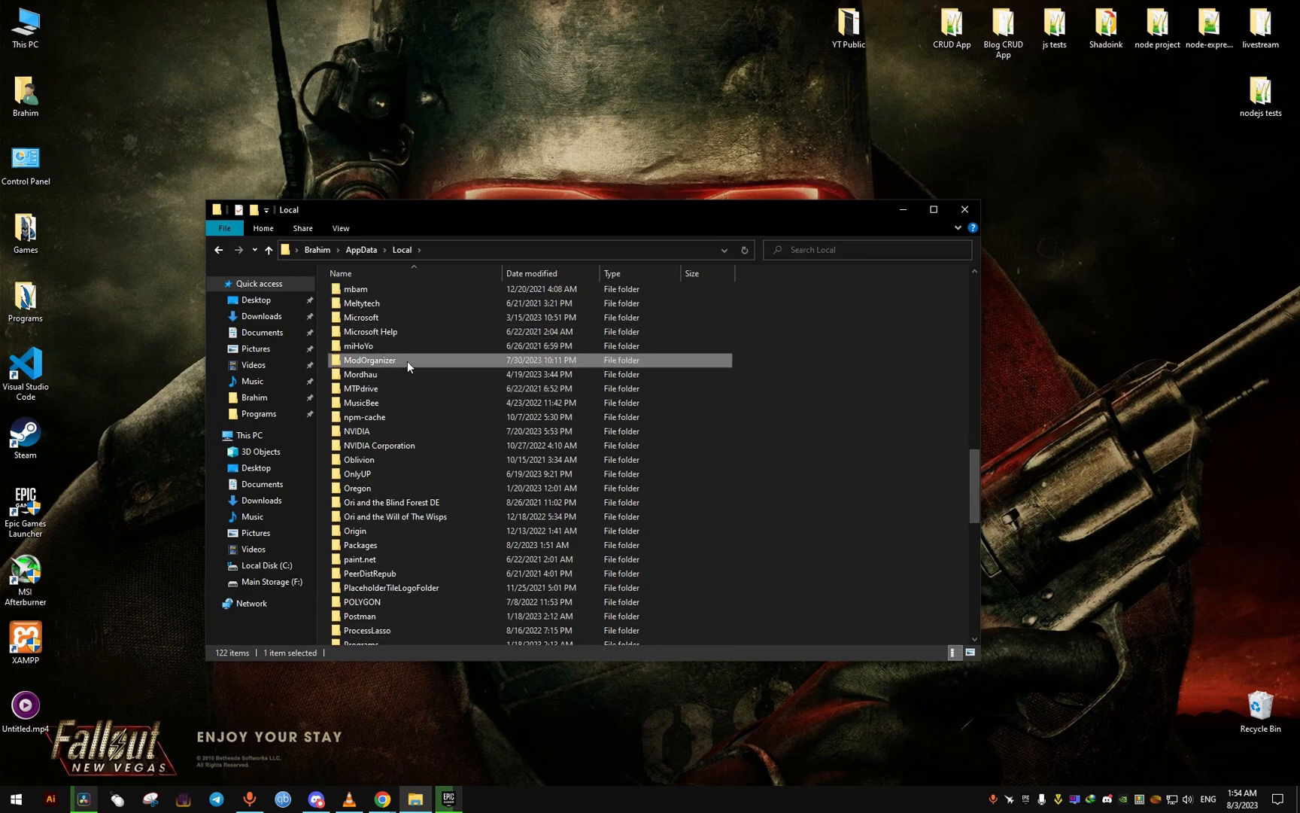
# Inspect ModOrganizer's New Vegas subfolder, then delete the ModOrganizer folder from Local.
pyautogui.doubleClick(367, 361)
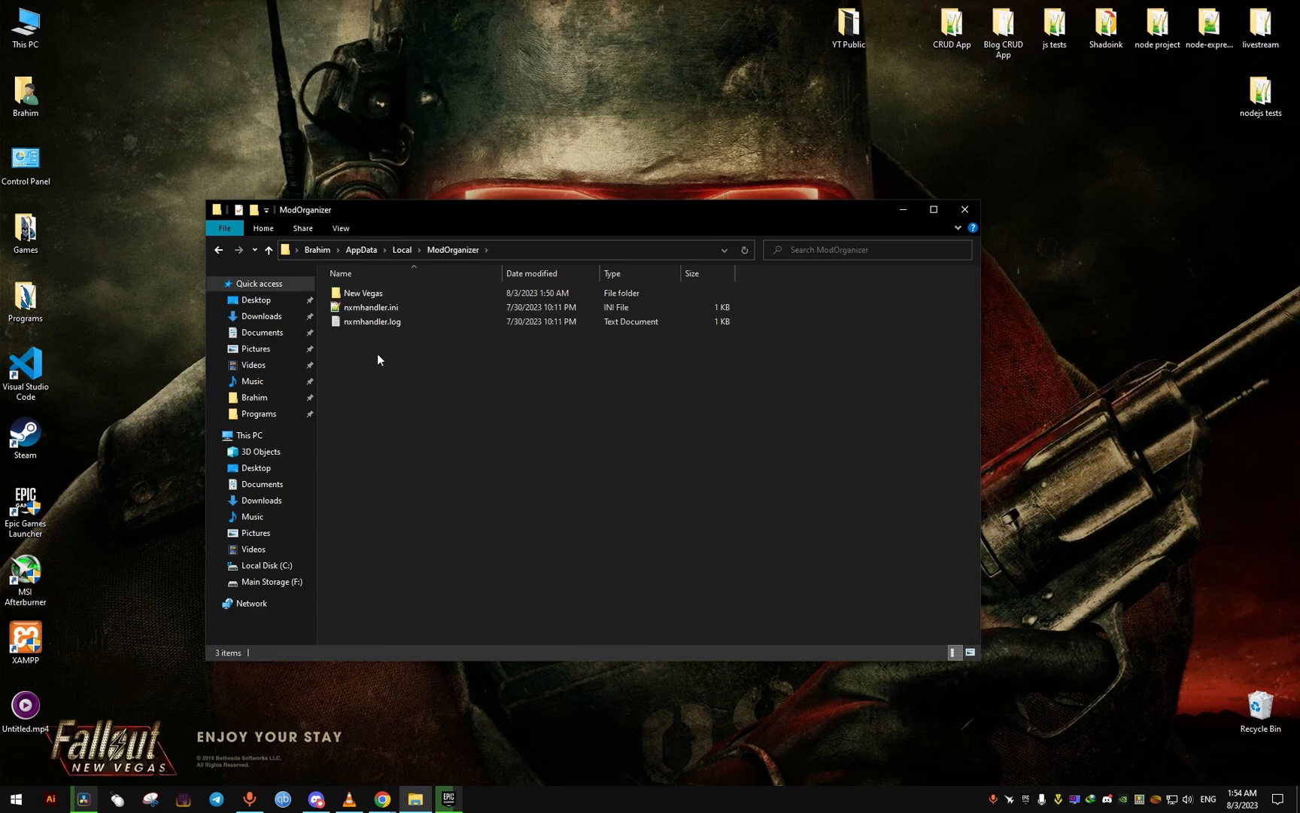
pyautogui.doubleClick(367, 294)
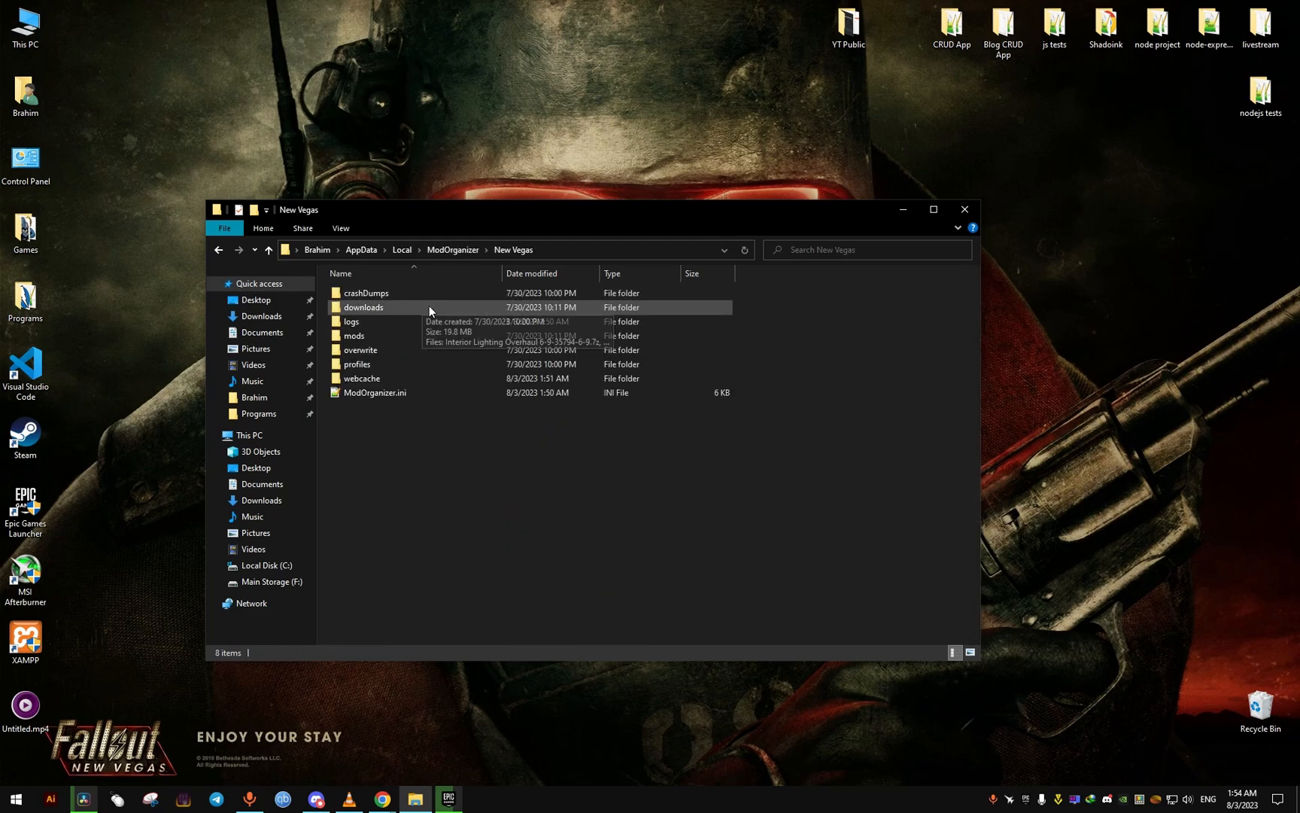
pyautogui.click(454, 249)
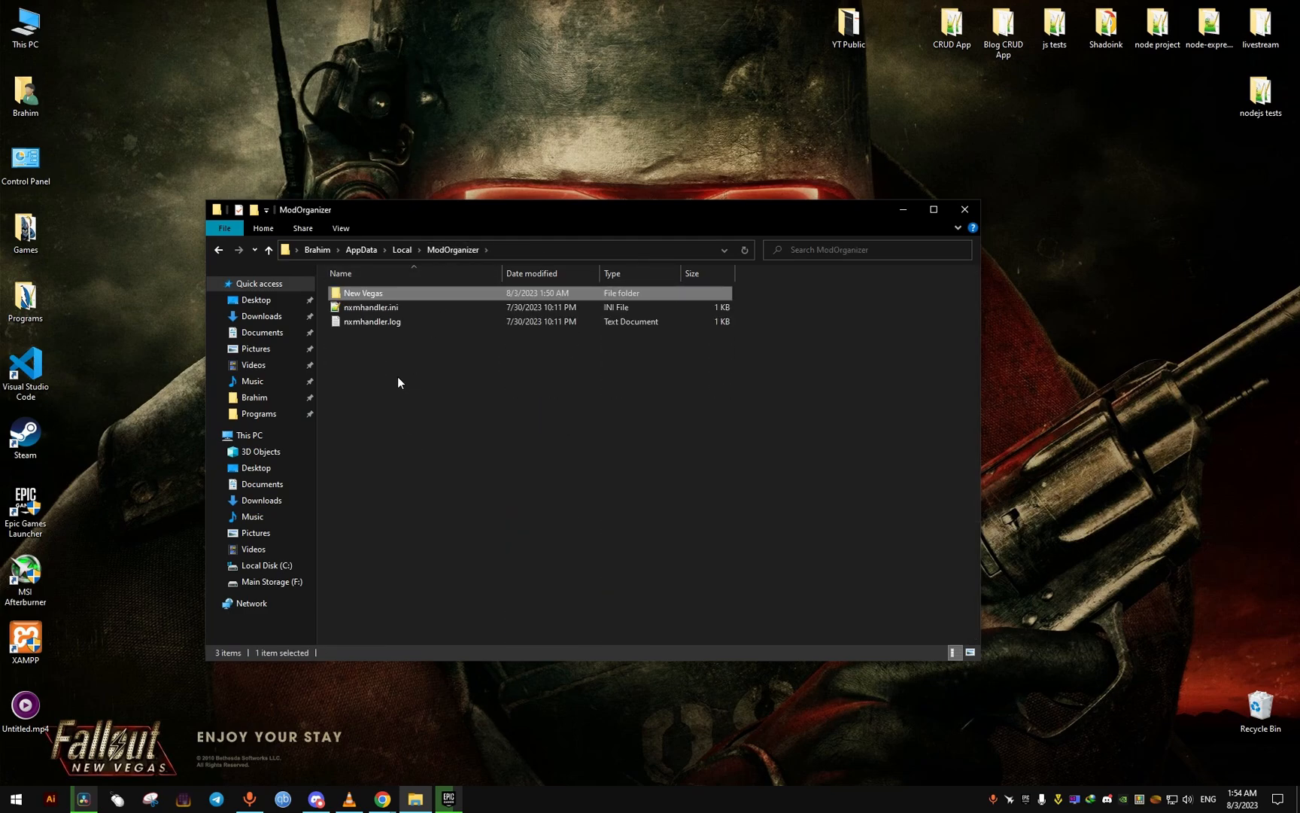
pyautogui.click(403, 249)
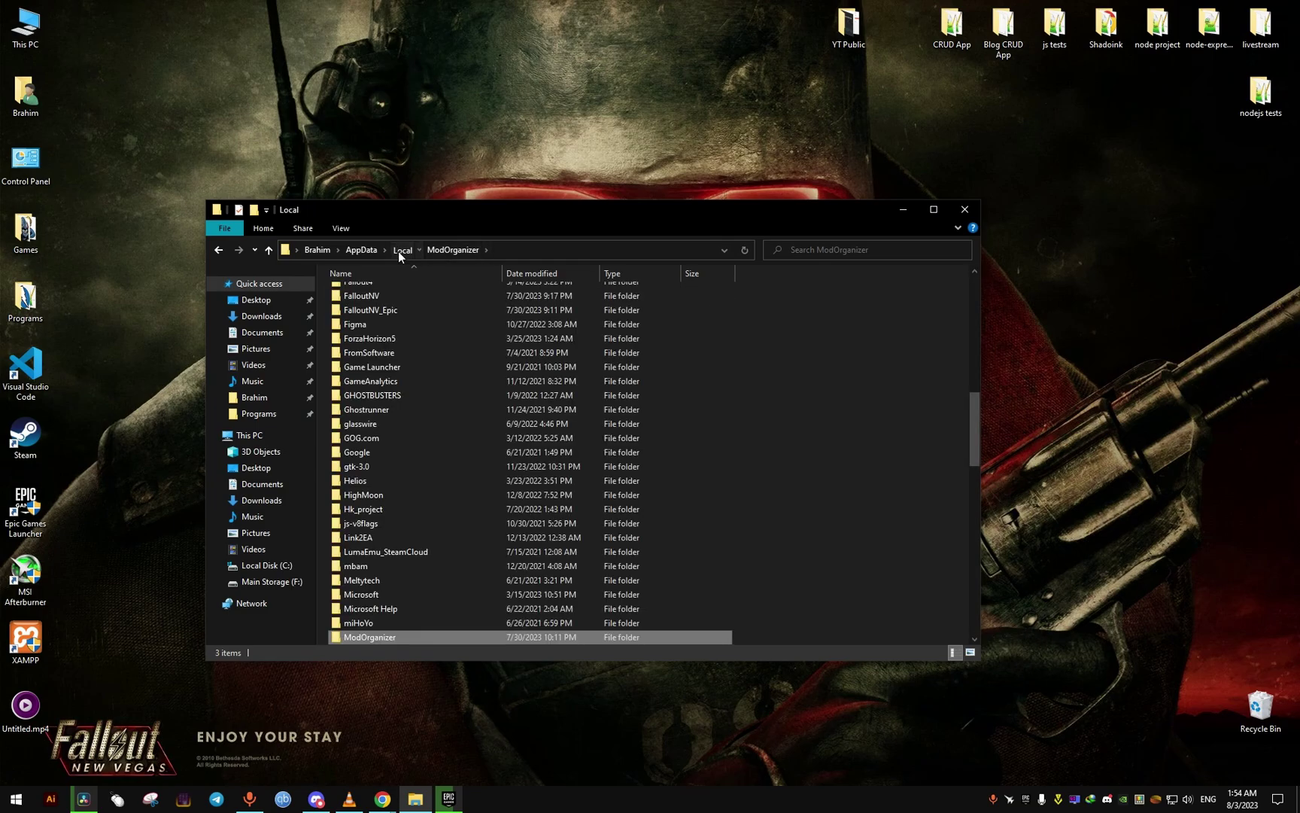
pyautogui.rightClick(362, 639)
pyautogui.click(399, 594)
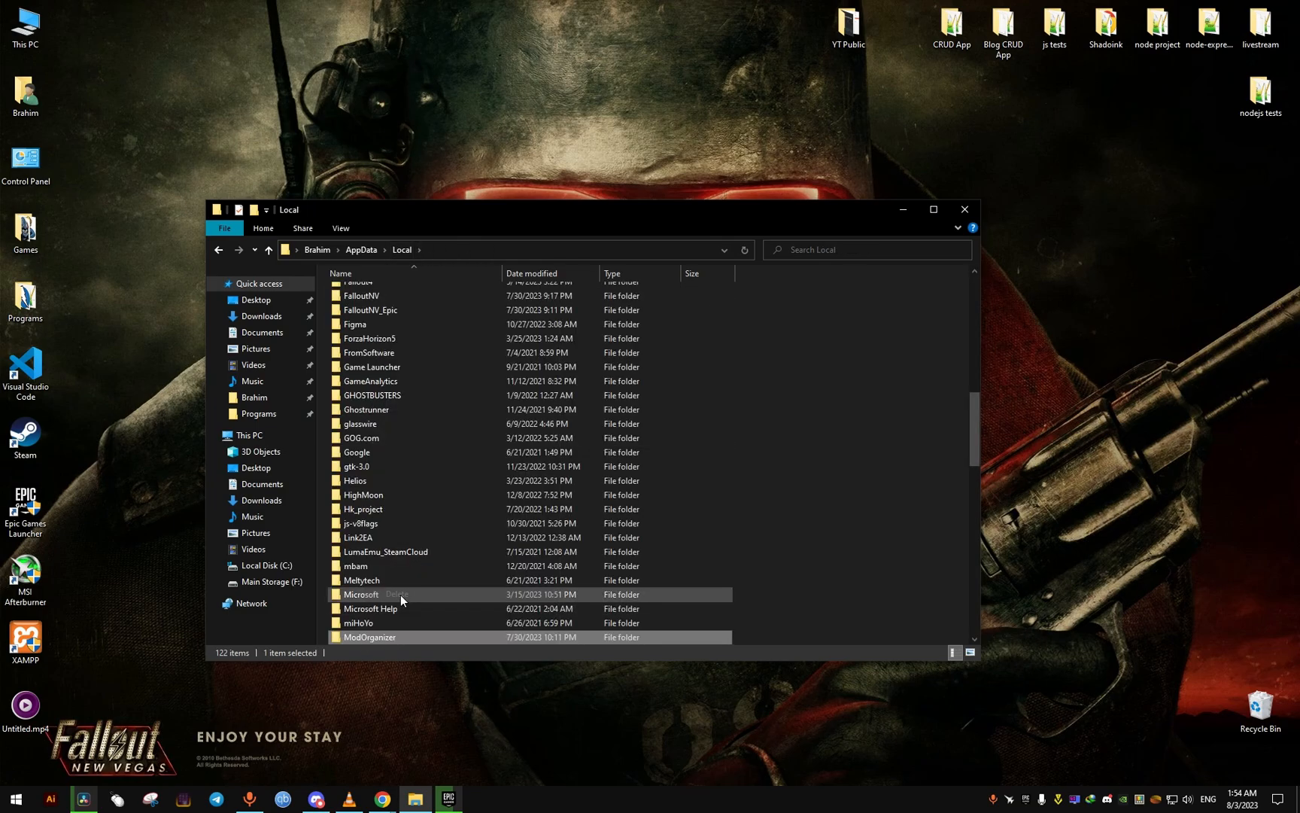
pyautogui.scroll(-1, 732, 515)
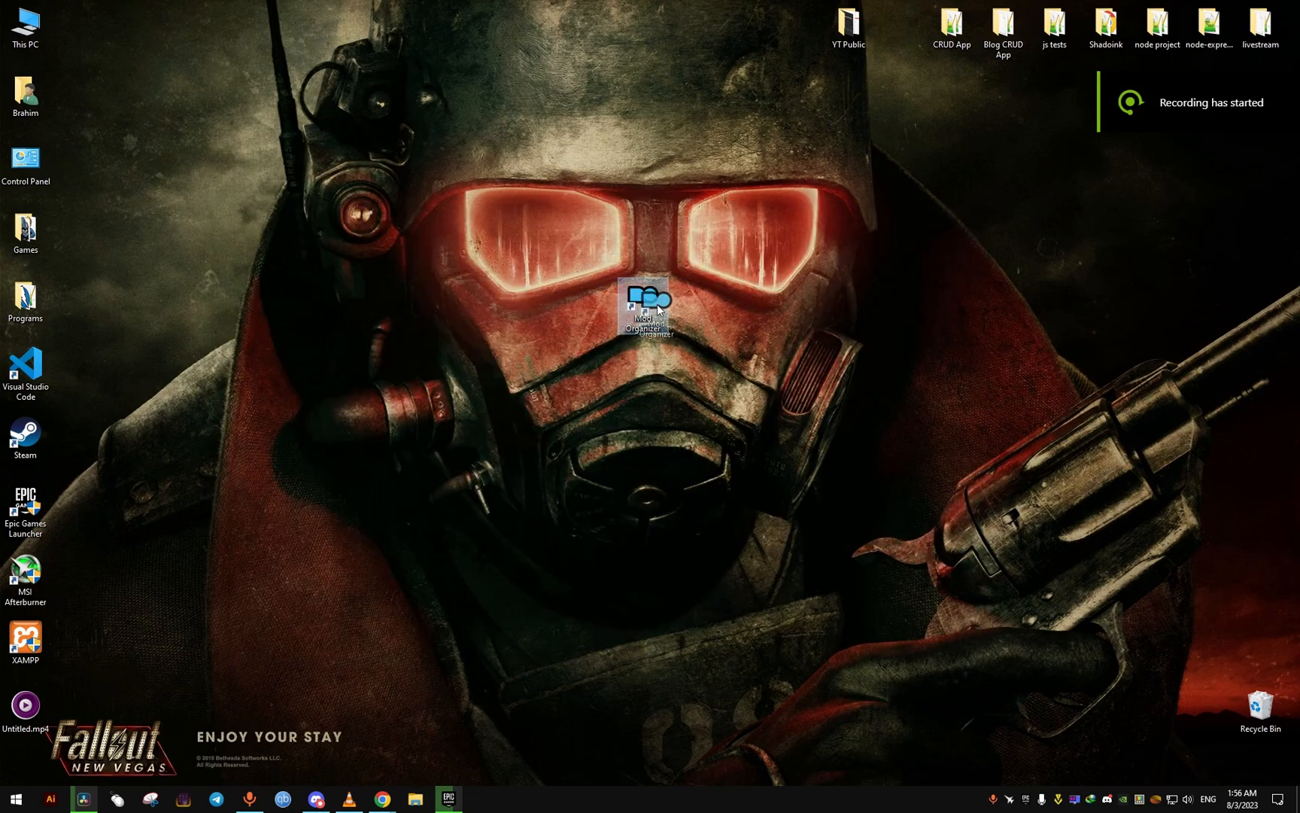
# Delete the Mod Organizer desktop shortcut and bring up the Recycle Bin's options to empty it.
pyautogui.doubleClick(645, 310)
pyautogui.rightClick(644, 310)
pyautogui.click(678, 574)
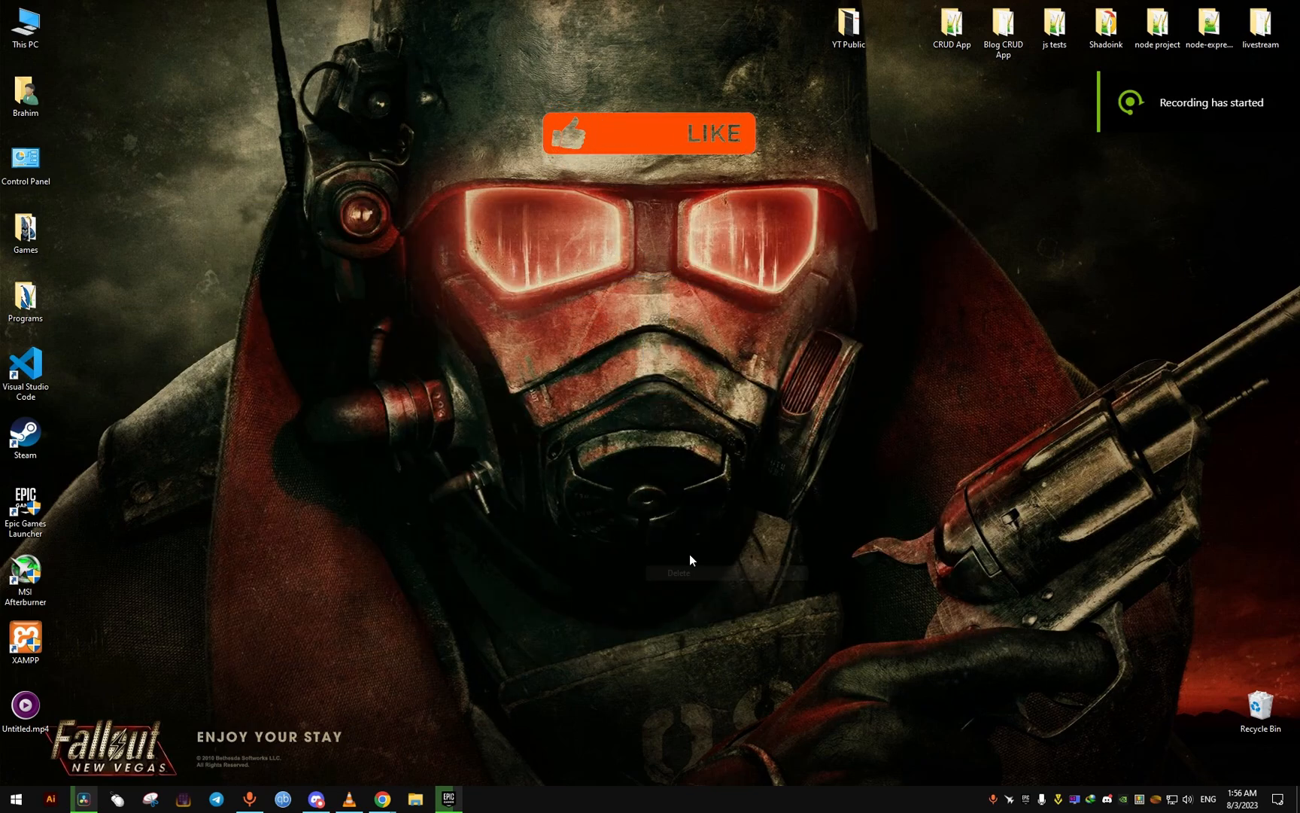
pyautogui.rightClick(1265, 707)
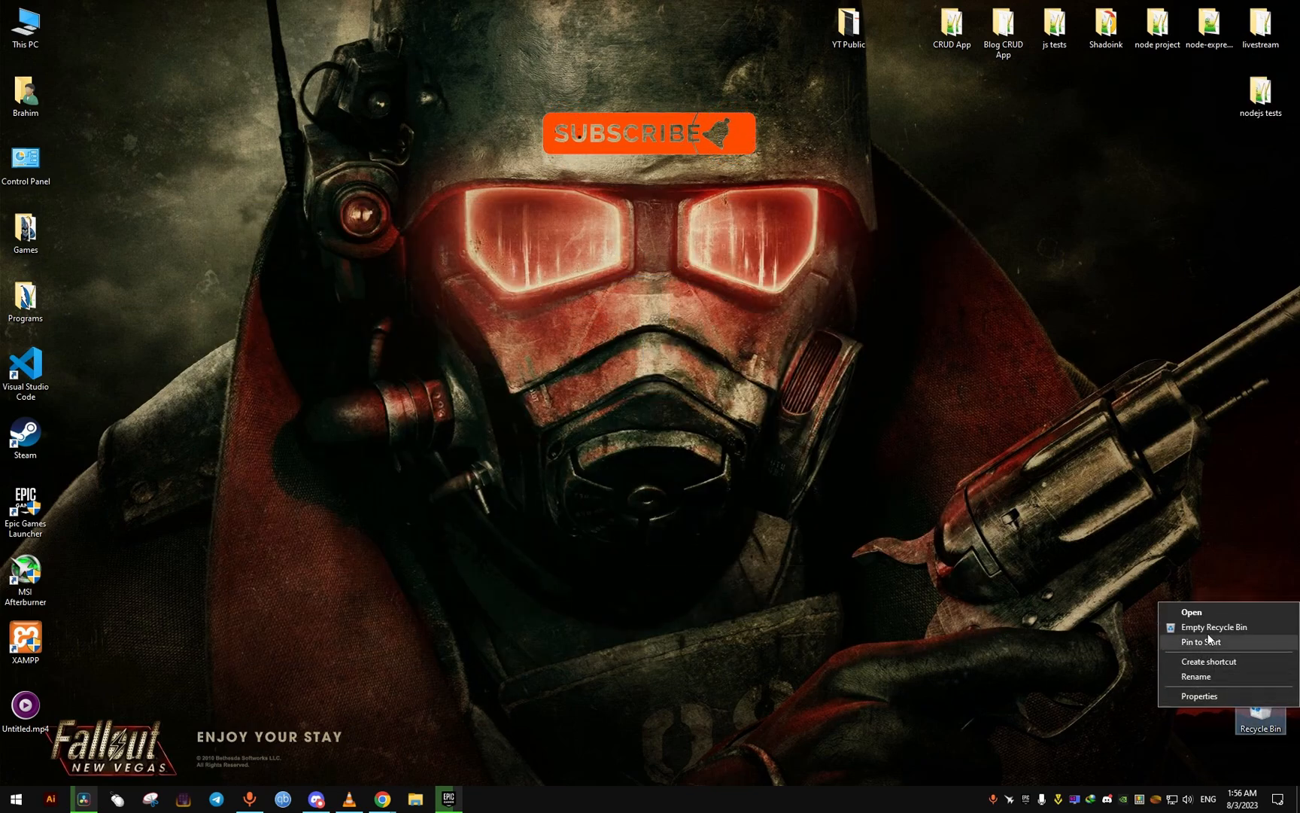